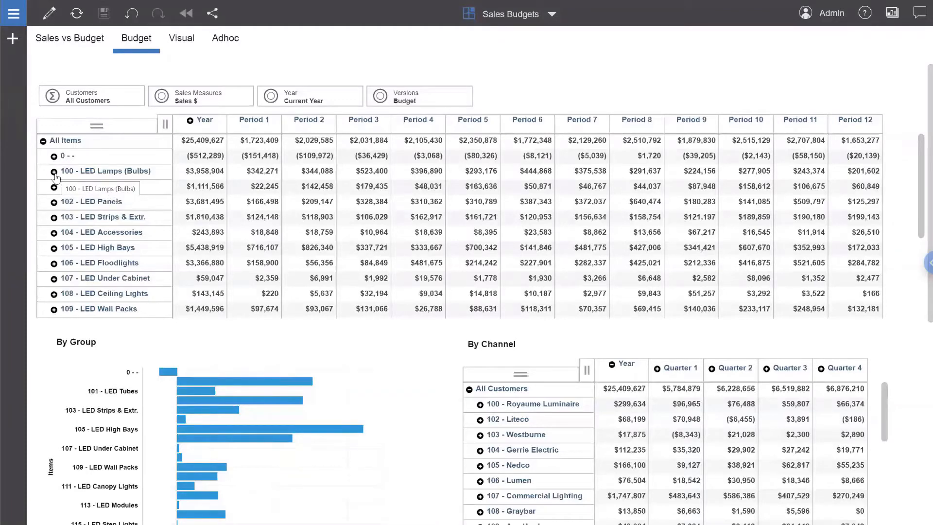
Expand the 100 - LED Lamps (Bulbs) group to view its individual items, and collapse it again
left_click(55, 173)
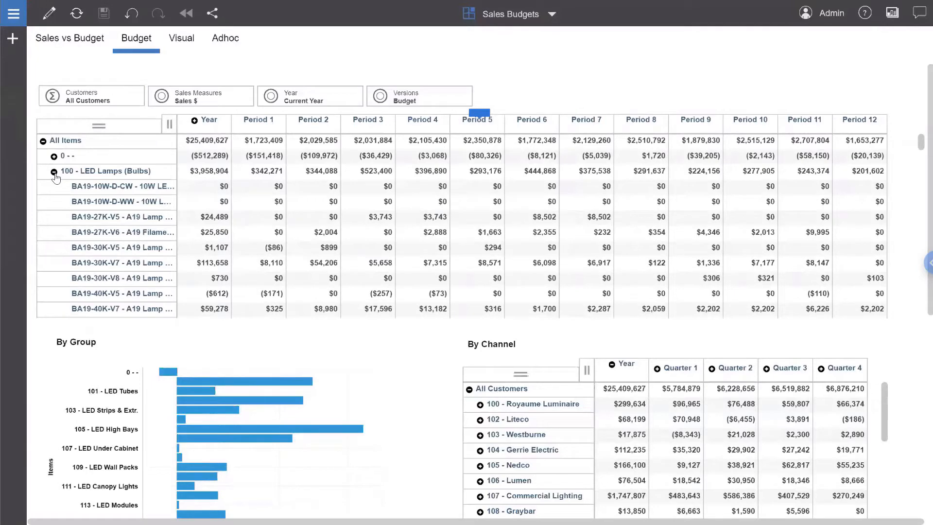
left_click(54, 173)
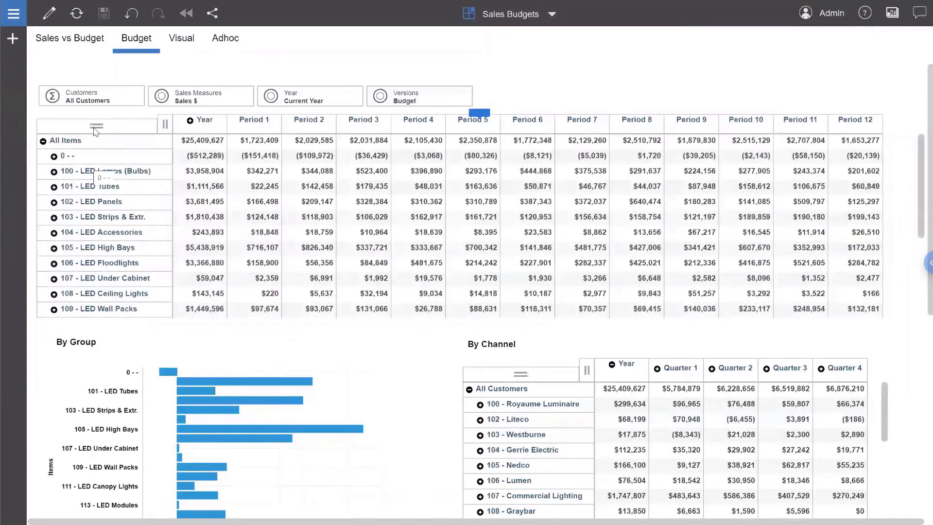
Filter the budget view to the customer group 137 - Electrician Entrep
left_click(120, 99)
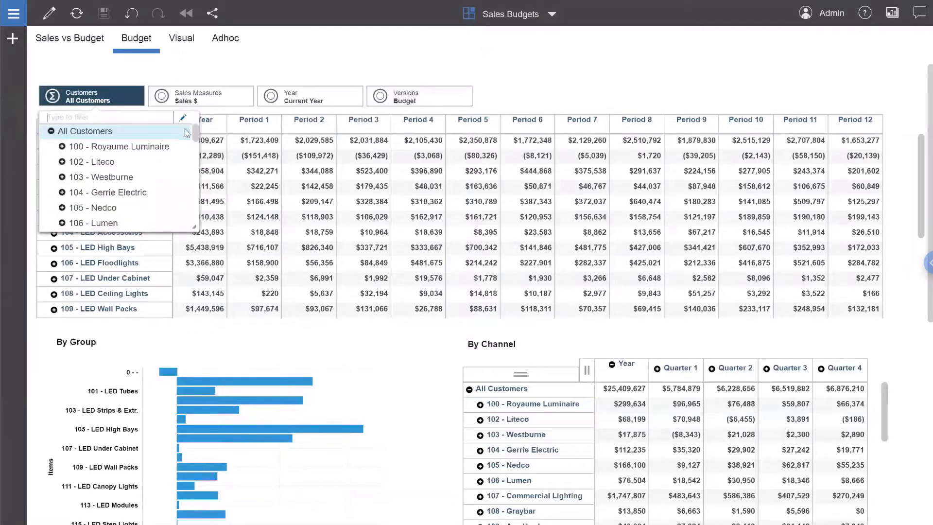
left_click_drag(196, 135, 193, 212)
left_click(133, 217)
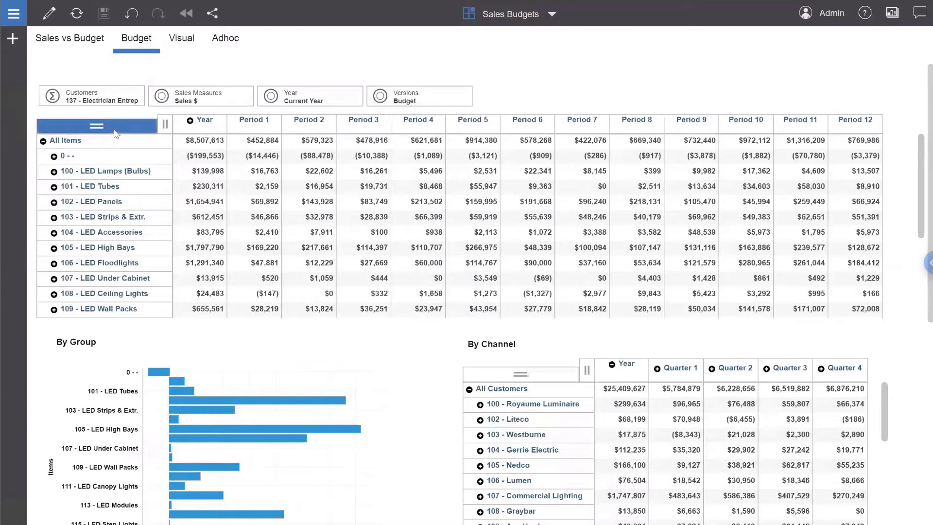
Switch the items-by-period budget table from the Base data to the Increase Budget sandbox
mouse_move(114, 131)
left_mouse_down()
mouse_move(393, 104)
mouse_move(481, 112)
mouse_move(461, 123)
mouse_move(125, 125)
mouse_move(263, 97)
mouse_move(487, 115)
left_mouse_up()
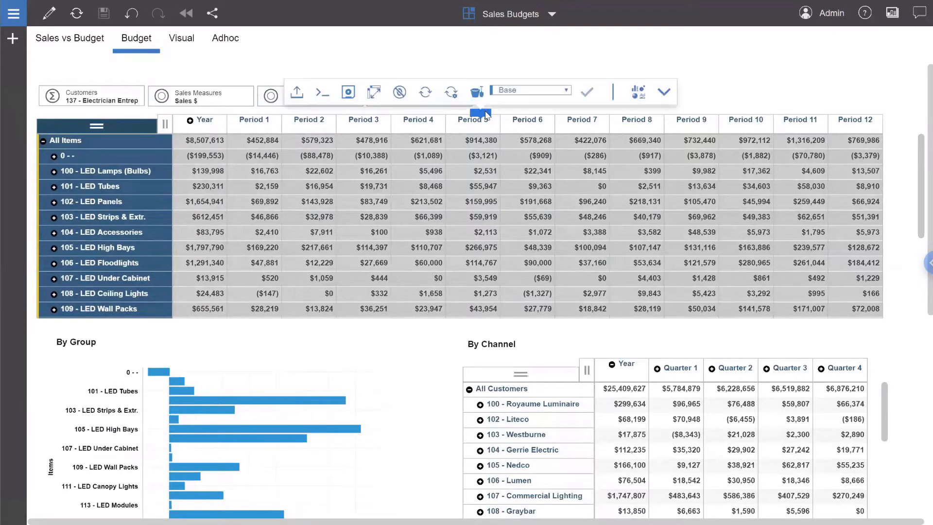
left_click(548, 93)
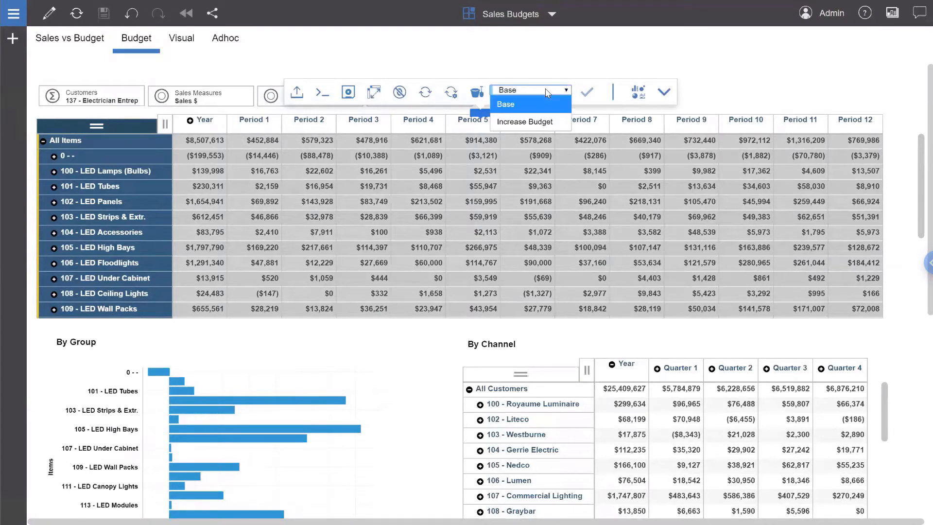
left_click(533, 121)
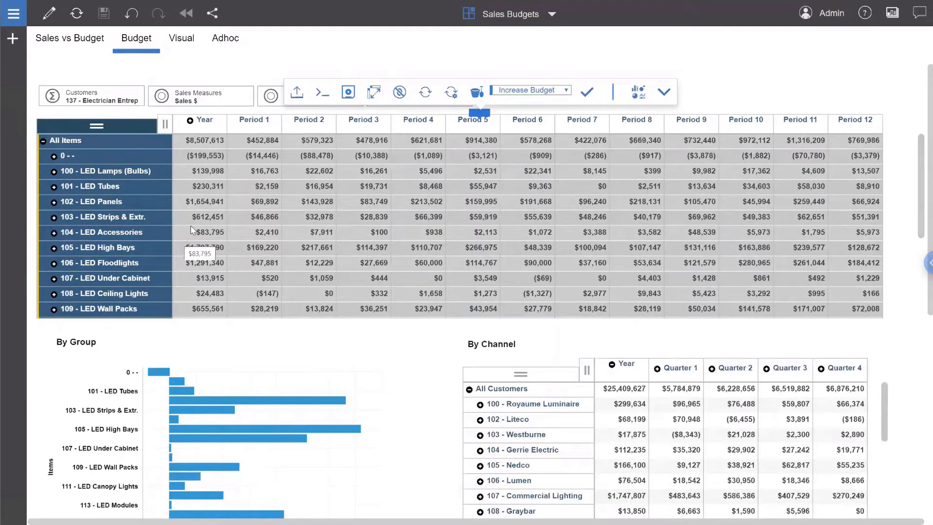
Increase the Year budget of 102 - LED Panels by 15 percent with the spreading command INC15
left_click(199, 202)
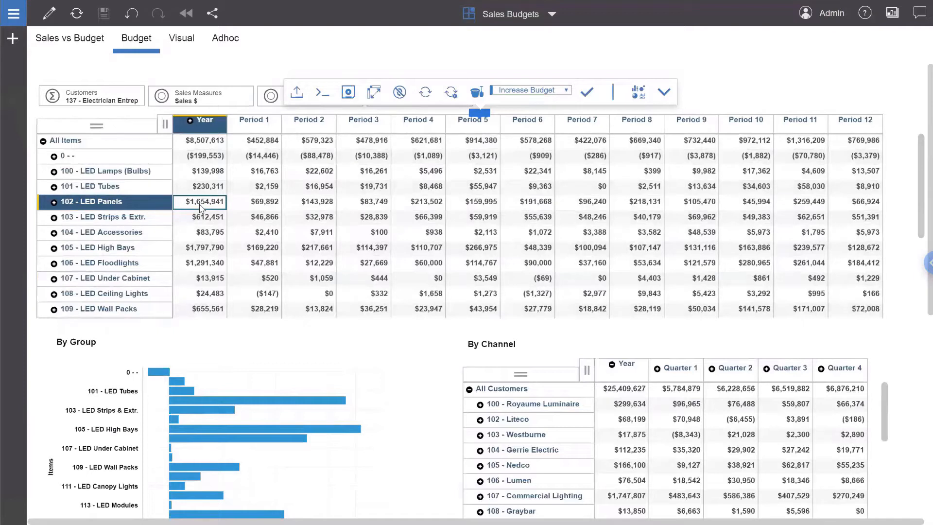
type("INC15")
key("Return")
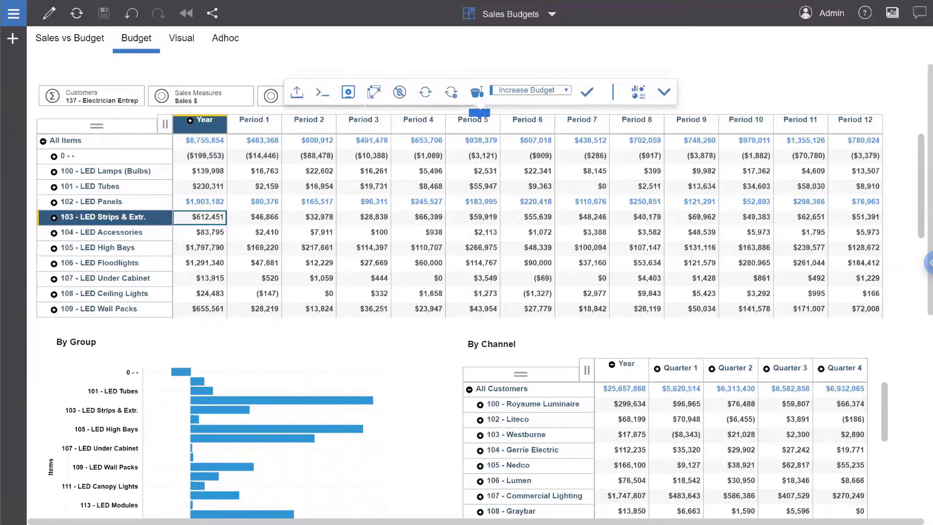
Put a hold on the Period 1, Period 2 and Period 3 values of 106 - LED Floodlights
left_click(253, 266)
left_click_drag(296, 264, 348, 264)
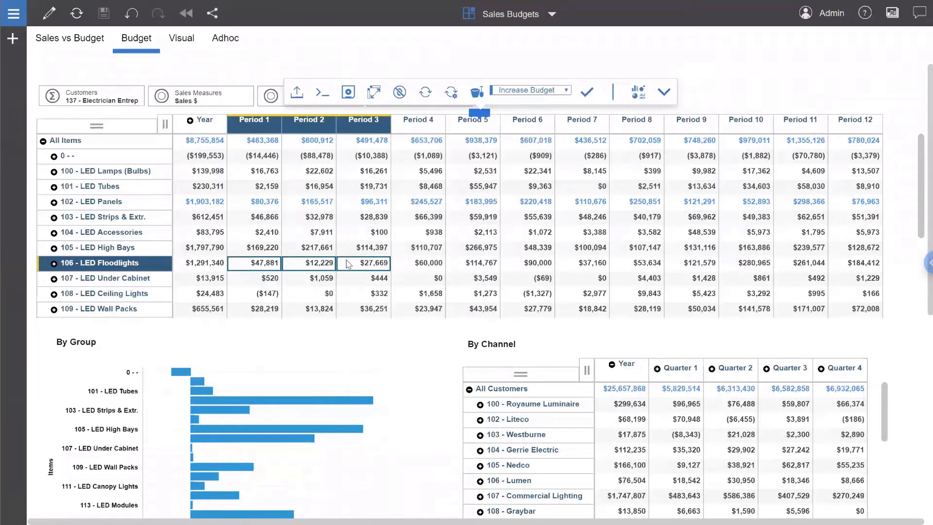
right_click(348, 264)
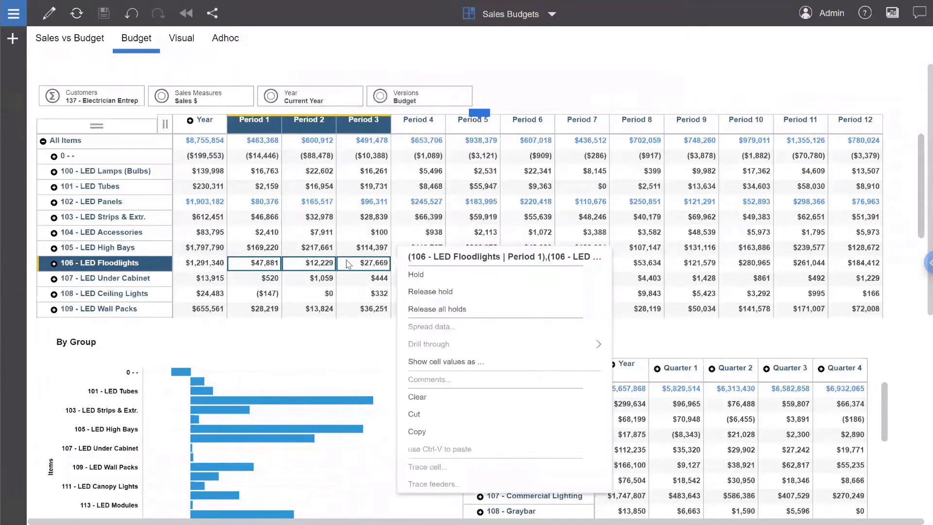
left_click(416, 275)
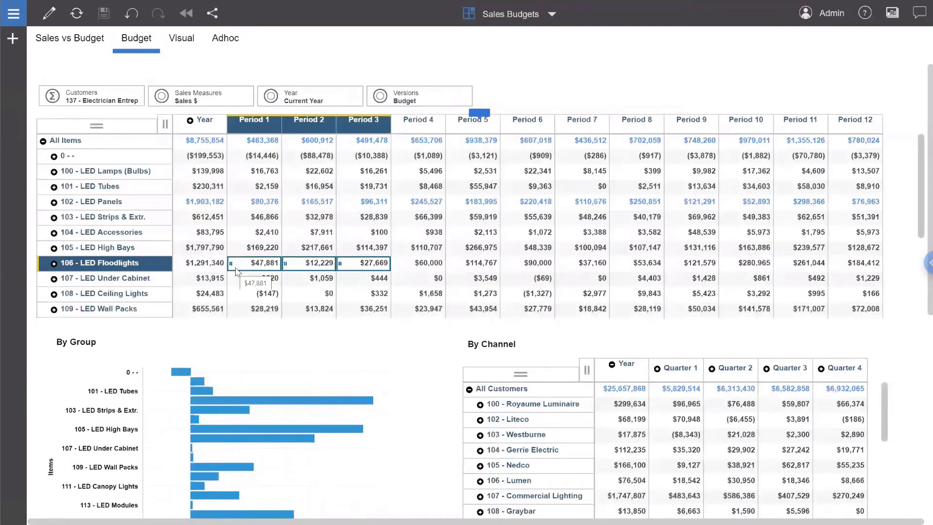
Increase the Year budget of 106 - LED Floodlights by 20 percent with inc20, and release all holds
left_click(200, 267)
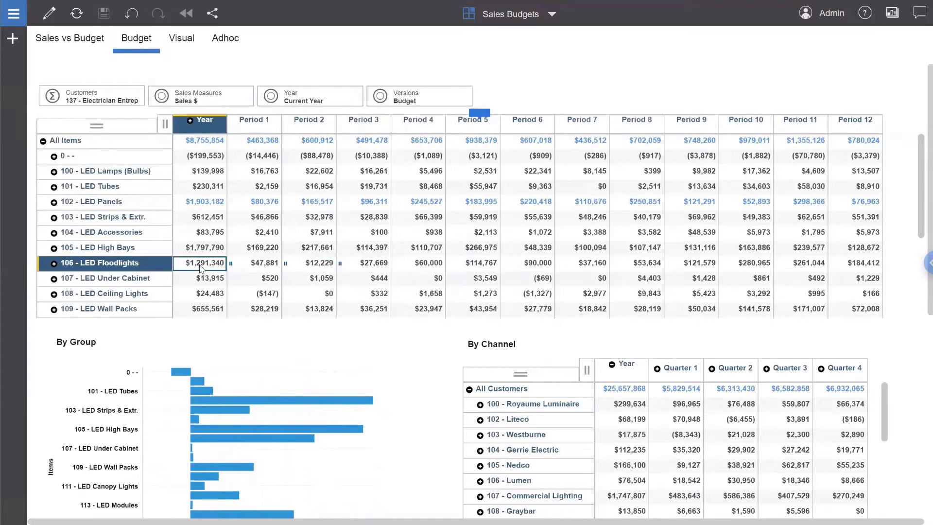
type("inc20")
key("Return")
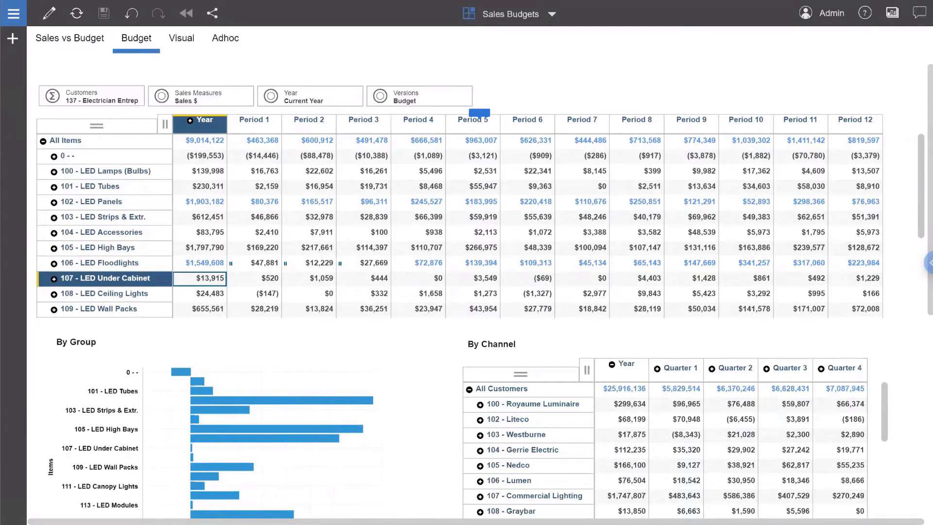
right_click(249, 268)
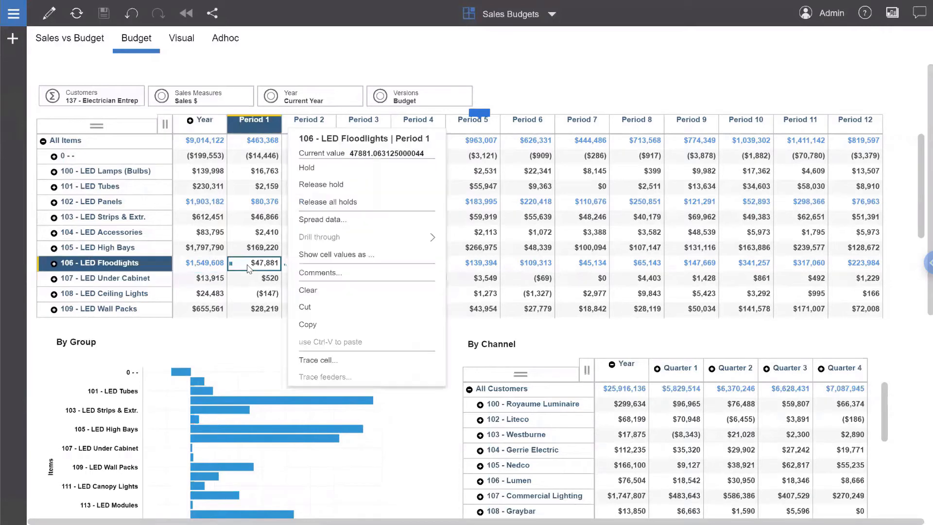
left_click(321, 205)
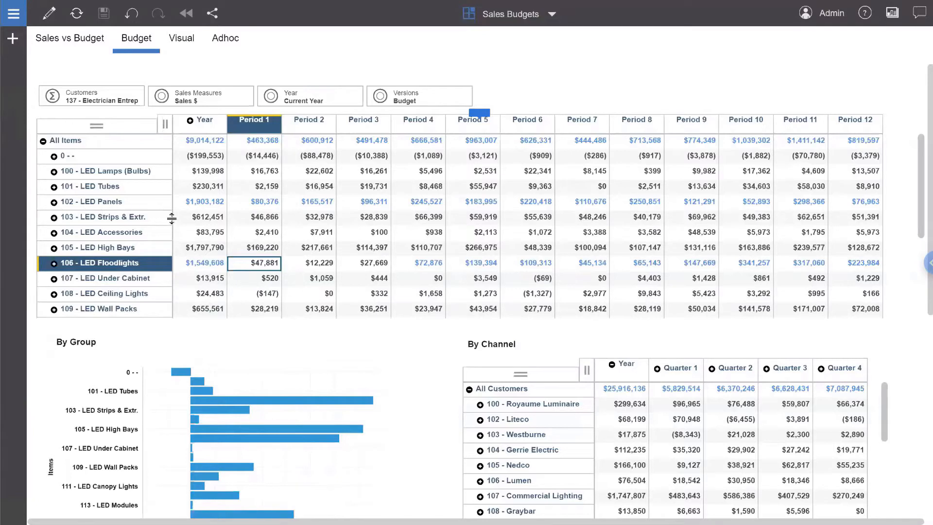
Set the Year budget of 104 - LED Accessories to 200K
left_click(195, 236)
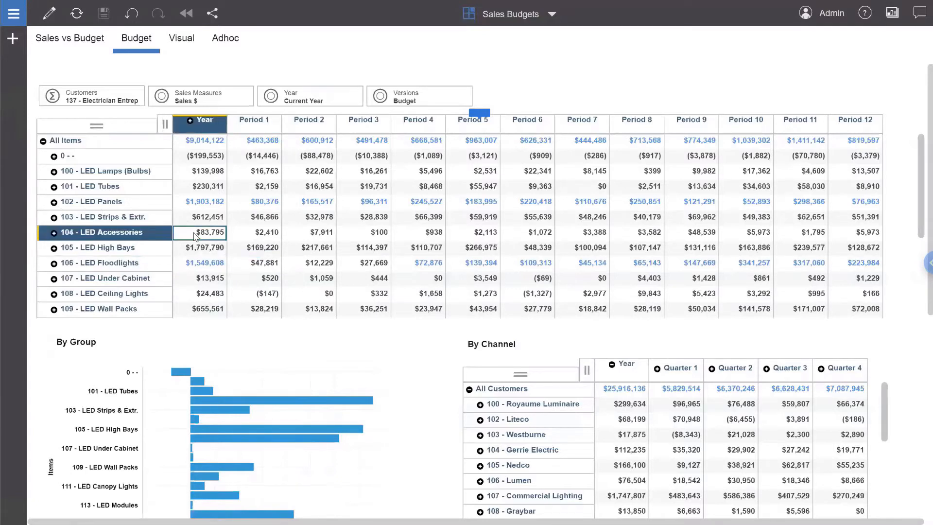
type("200K")
key("Return")
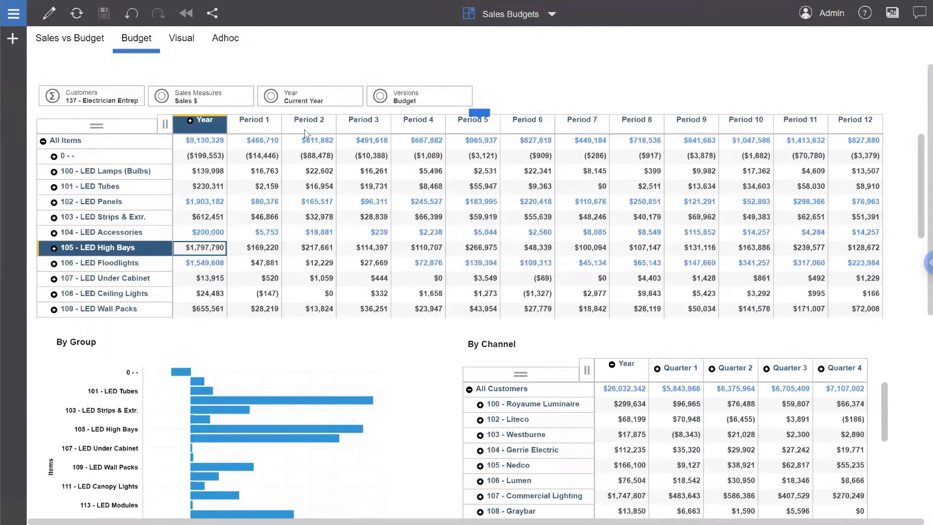
Compare the sandbox with the original figures by switching to Base and back to Increase Budget
left_click(484, 115)
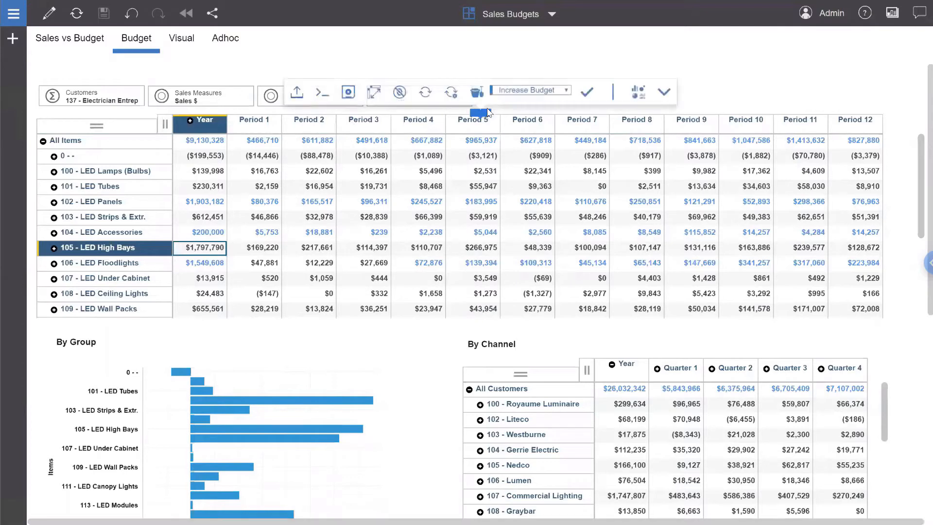
left_click(521, 93)
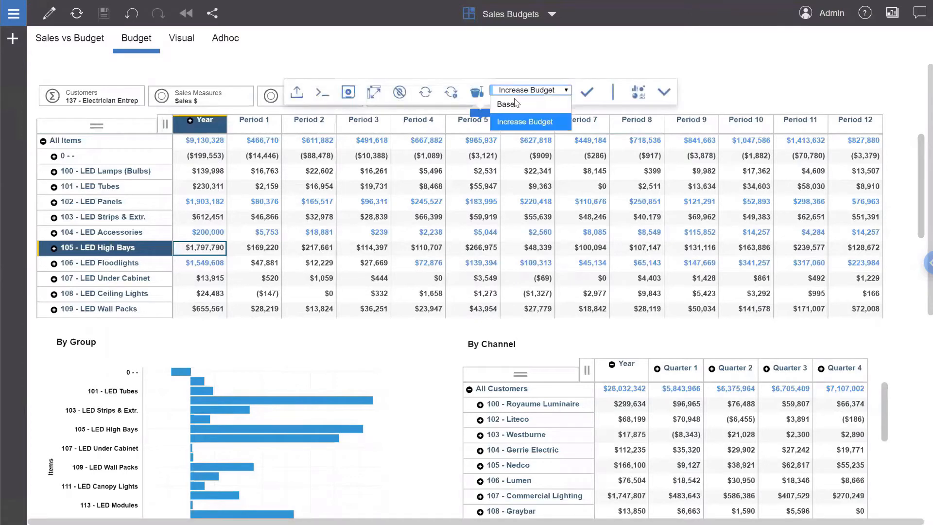
left_click(513, 104)
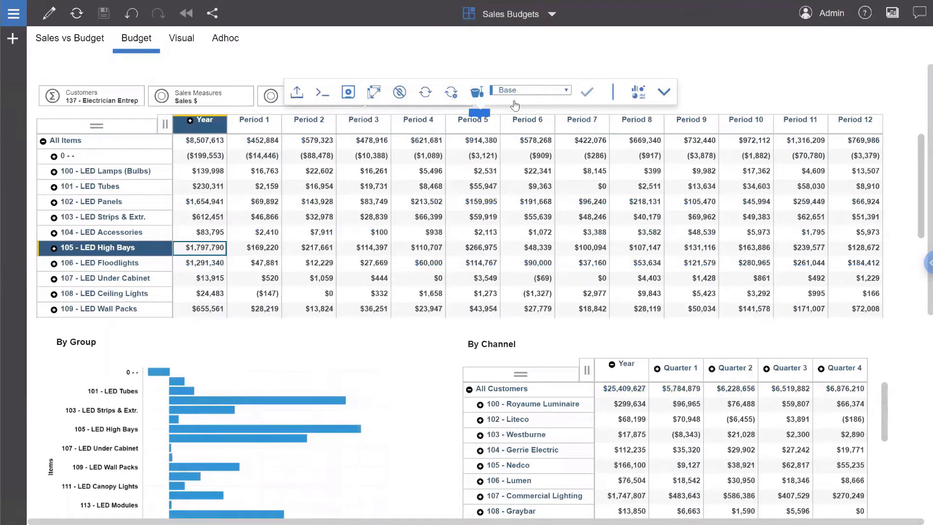
left_click(542, 90)
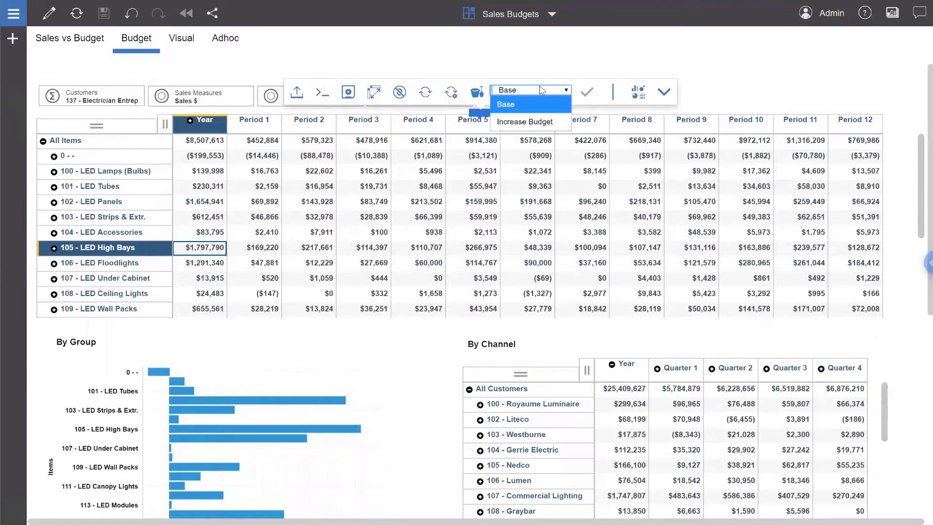
left_click(529, 121)
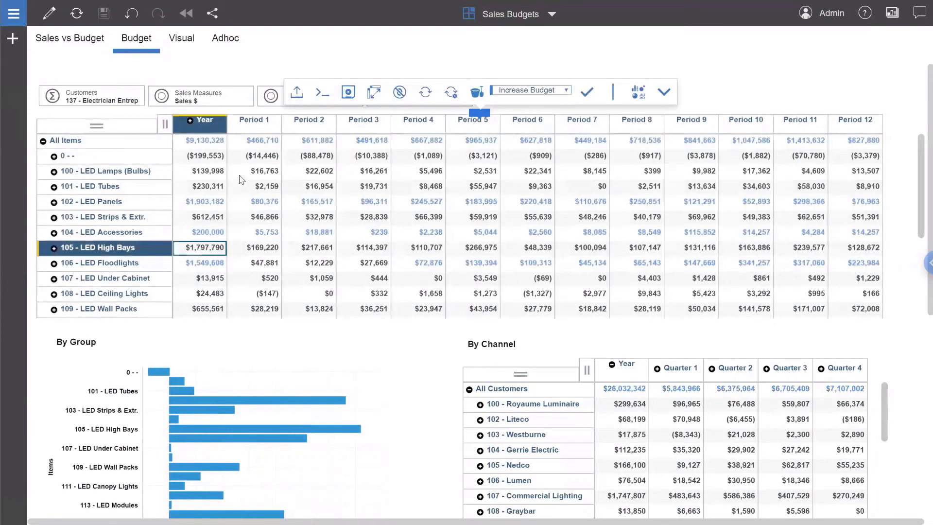
Commit the Increase Budget sandbox data to the base and confirm the commit
left_click(586, 92)
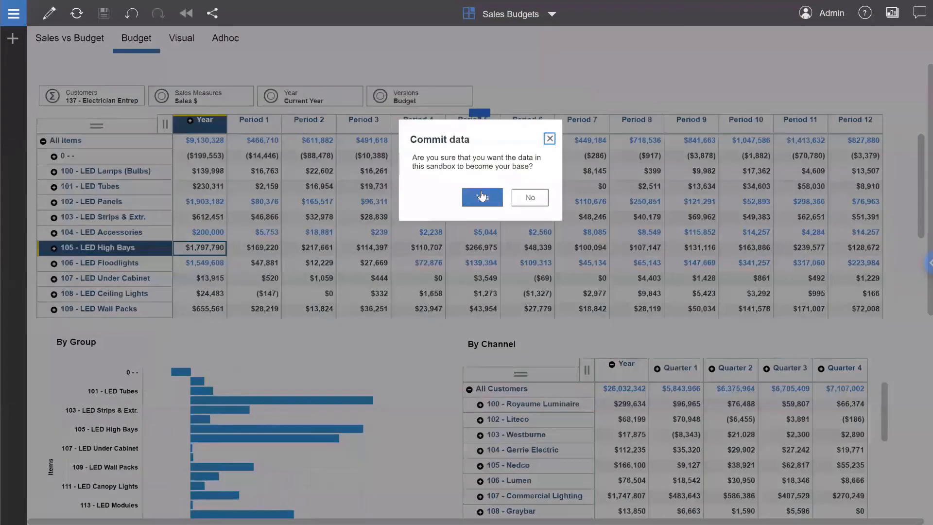
left_click(482, 196)
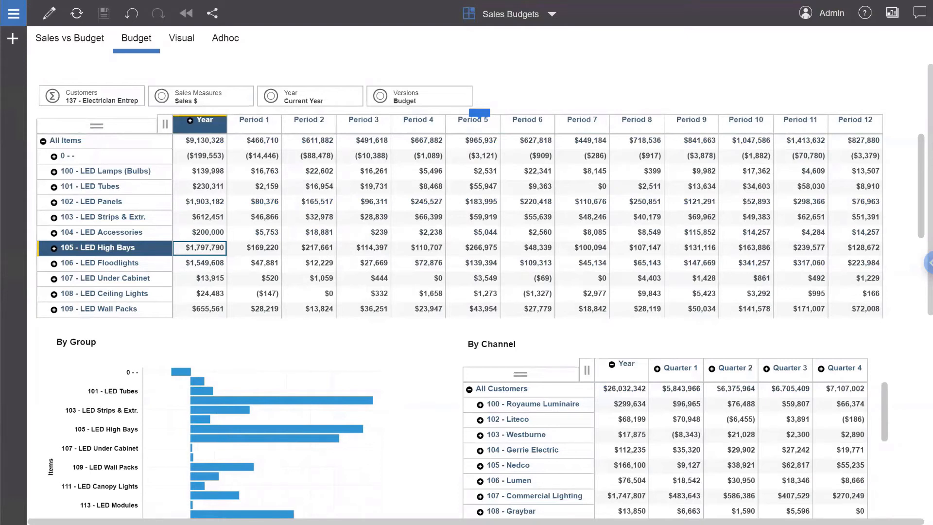
Change the view's version to Revised Budget and its customer selection to All Customers
left_click(436, 100)
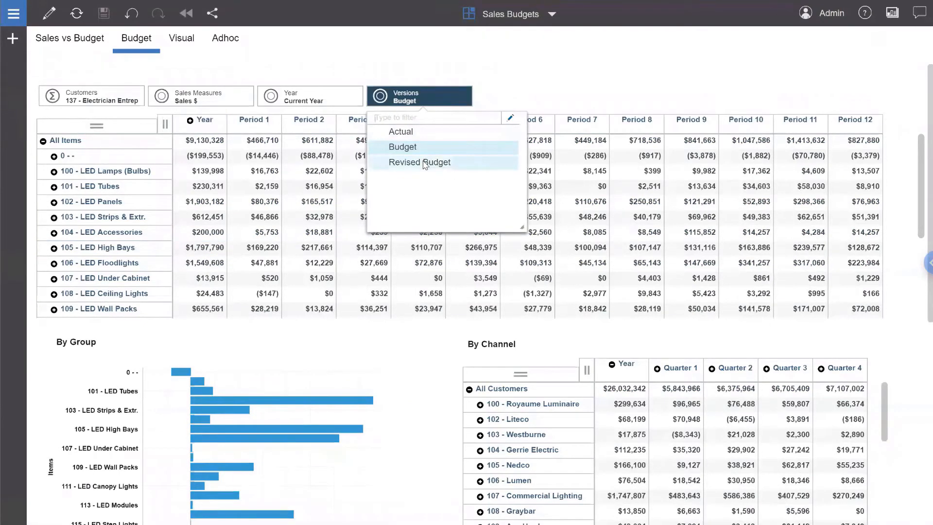
left_click(424, 163)
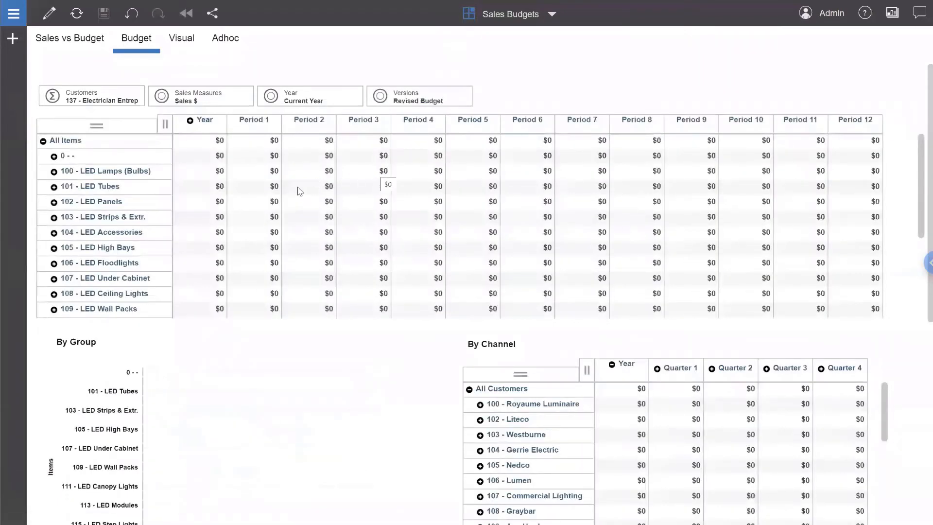
left_click(111, 101)
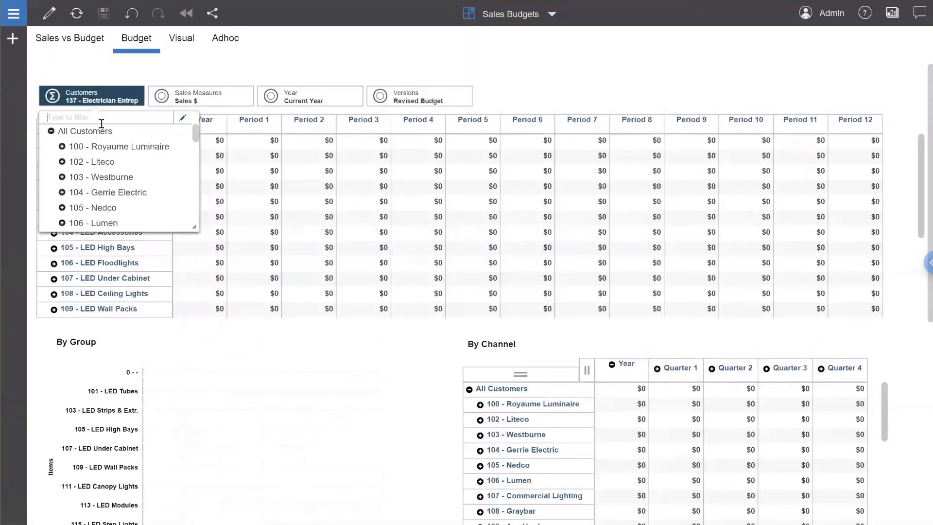
left_click(99, 132)
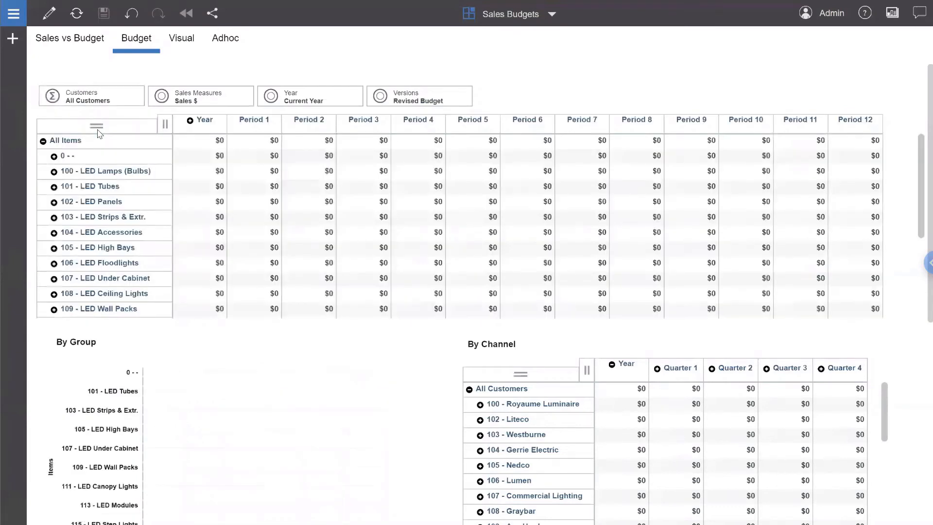
Start a data spread on the All Items Year cell using the Relative percent adjustment method
left_click(202, 144)
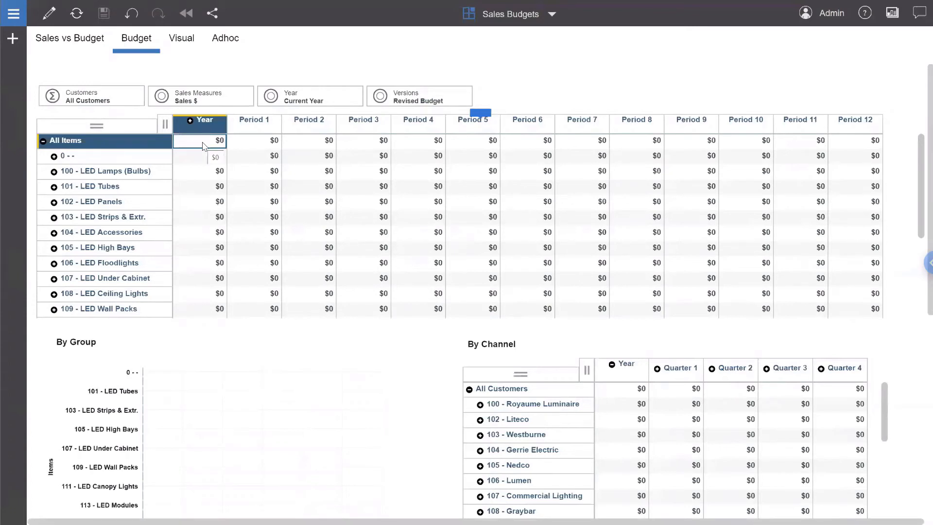
right_click(204, 146)
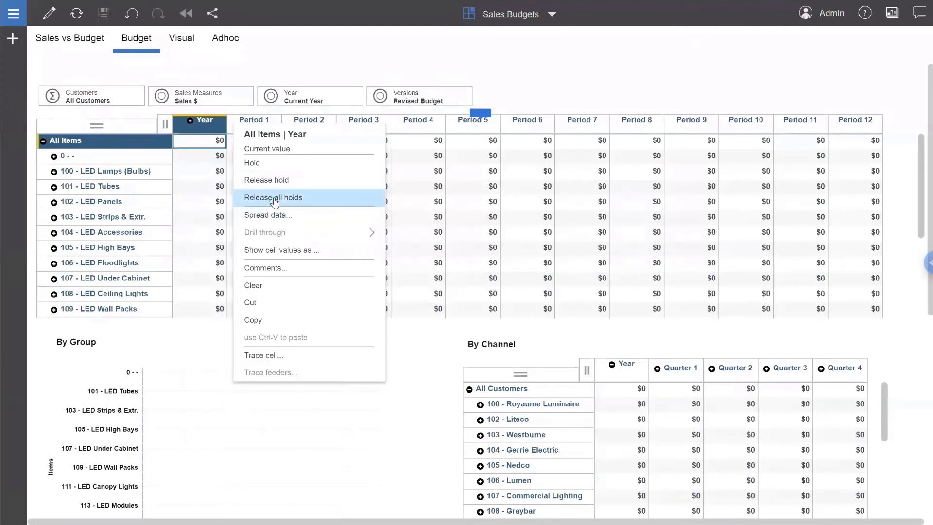
left_click(300, 216)
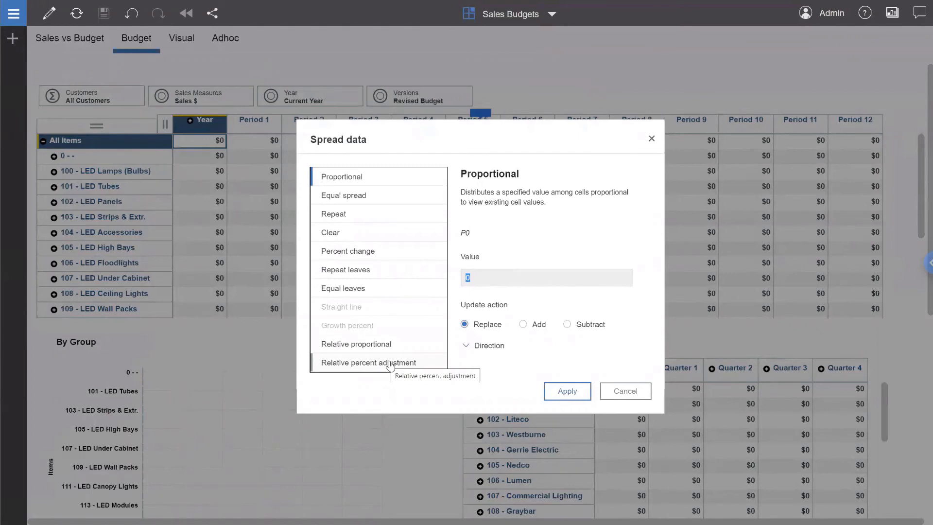
left_click(390, 364)
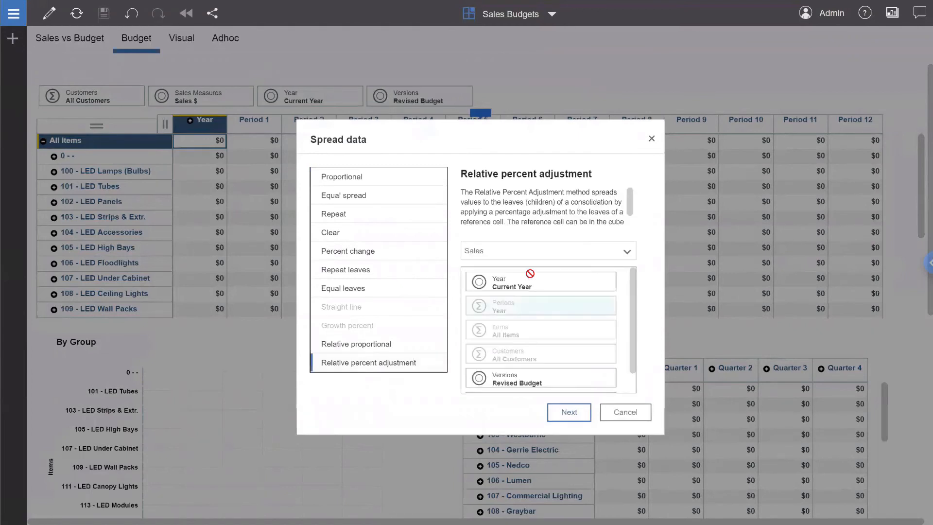
Set the spread's reference cell to Previous Year and the Actual version, and continue to the adjustment settings
left_click(527, 282)
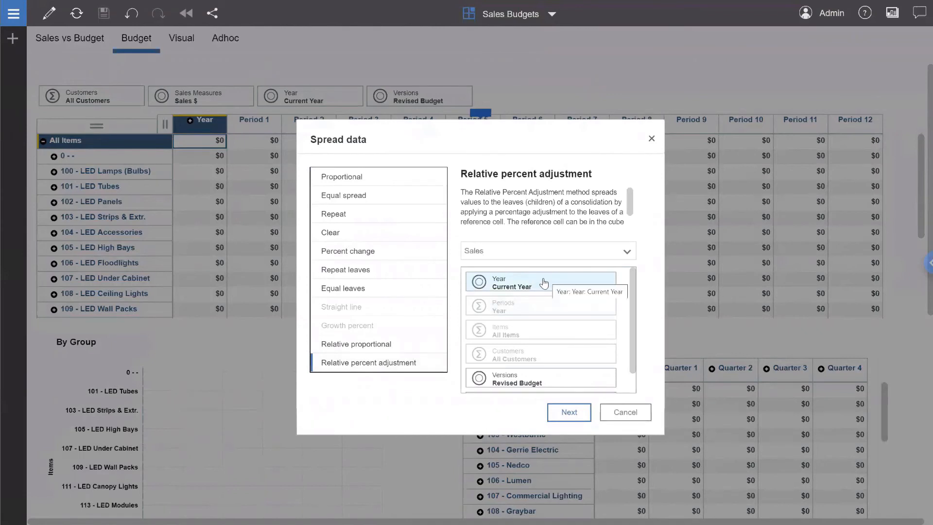
left_click(545, 284)
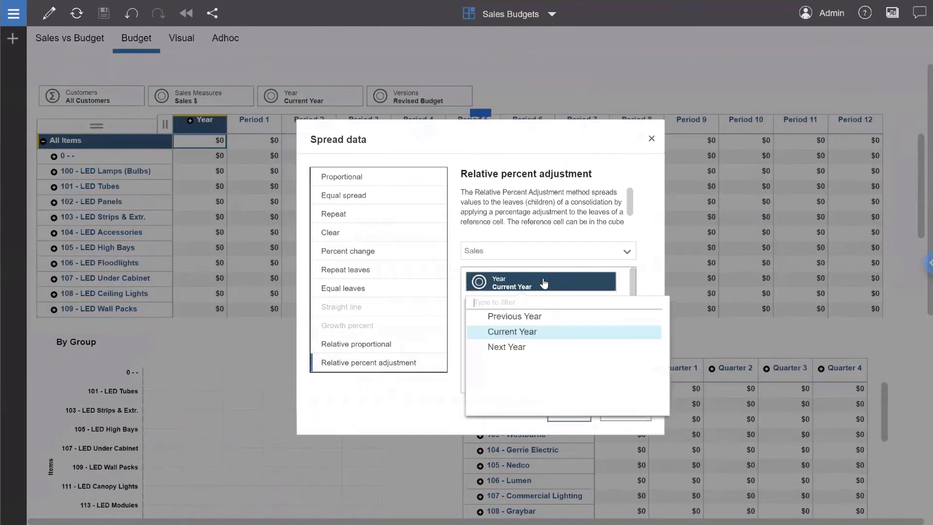
left_click(528, 319)
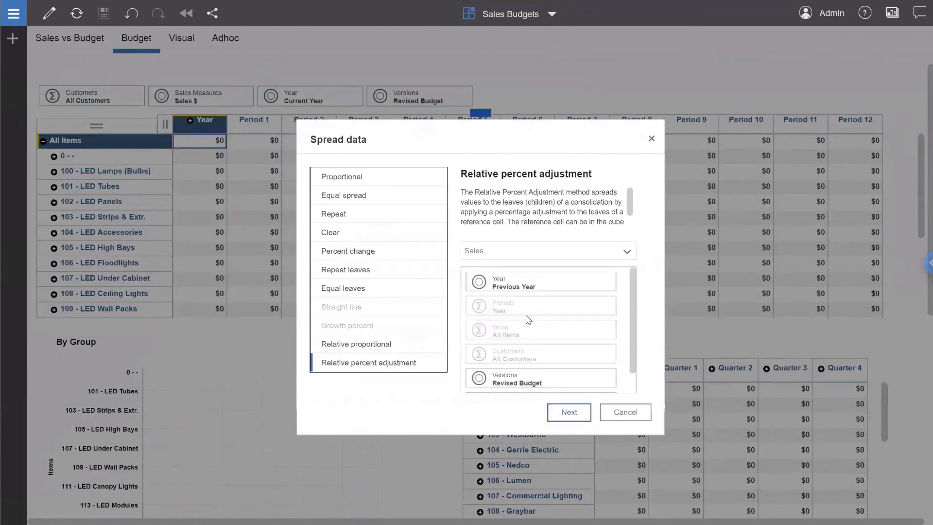
left_click(543, 379)
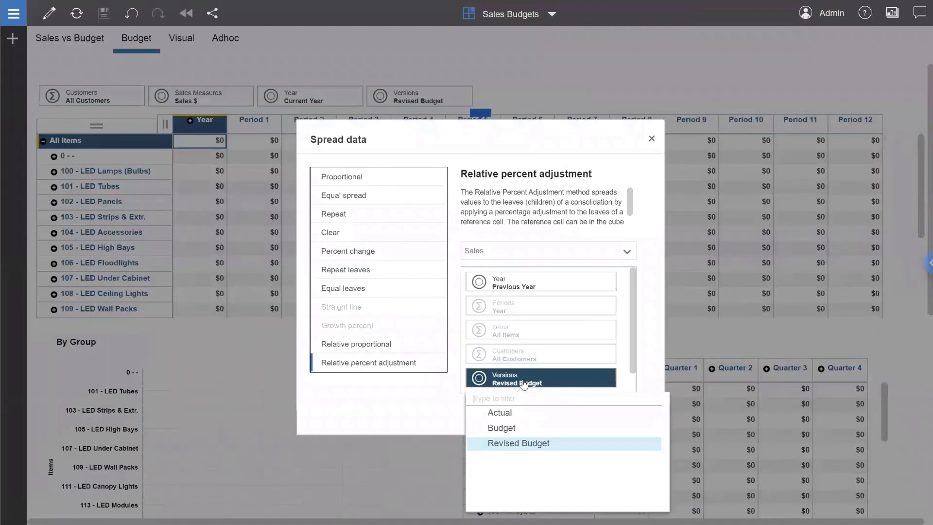
left_click(511, 413)
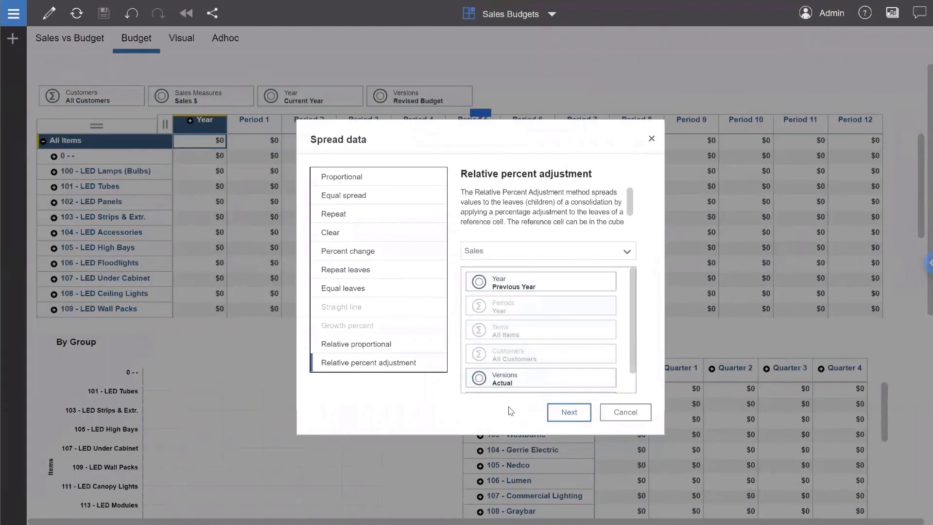
left_click(557, 413)
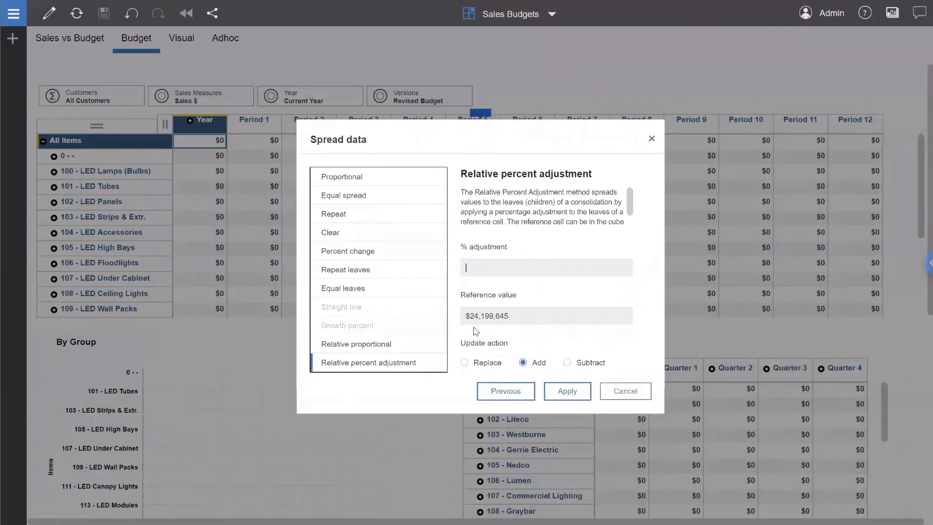
Set the adjustment to 110 percent with the Replace update action and apply the spread
left_click(479, 270)
type("110")
left_click(464, 364)
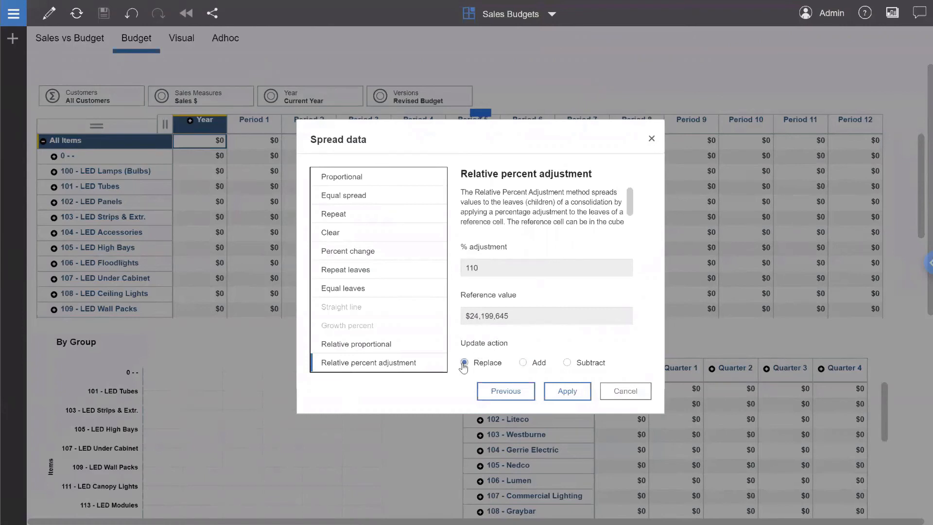
left_click(562, 394)
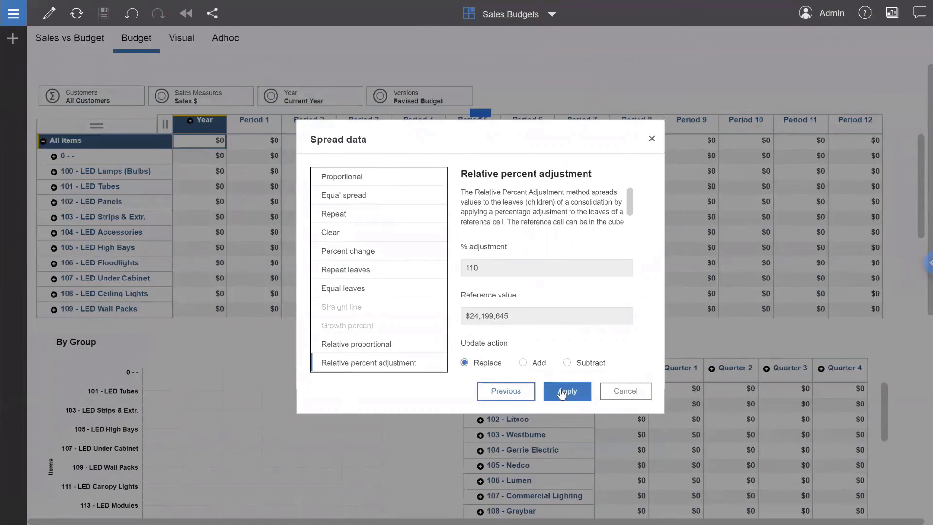